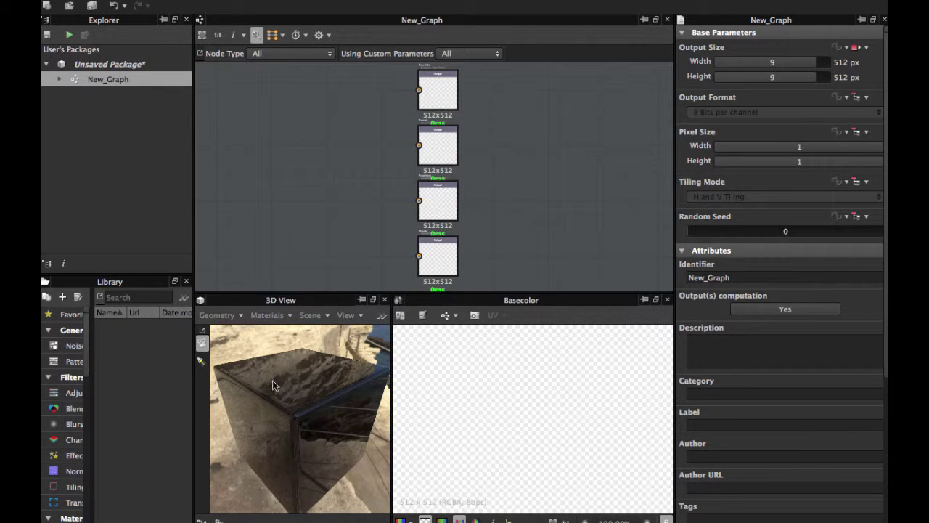
- Add a Transformation 2D node to the graph and display its output in the 2D view
mouse_move(277, 381)
left_mouse_down()
mouse_move(417, 369)
mouse_move(341, 406)
mouse_move(352, 368)
mouse_move(274, 193)
left_mouse_up()
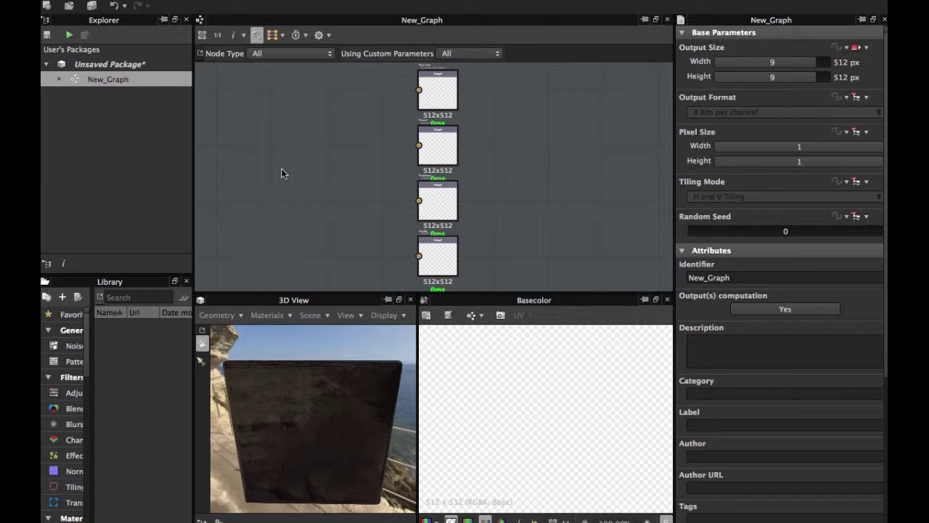
right_click(282, 169)
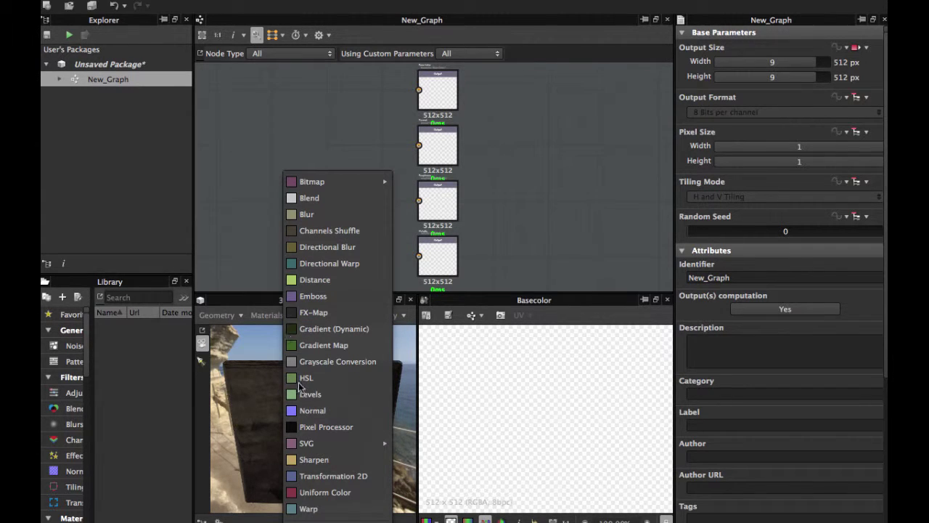
left_click(319, 477)
scroll(323, 187, "up", 1)
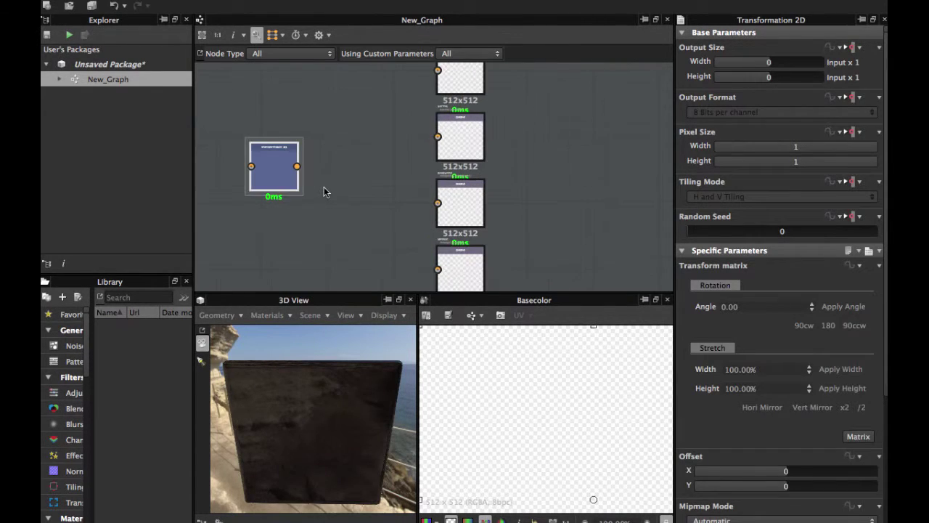
double_click(274, 177)
- Reposition the Transformation 2D node toward the centre of the graph
scroll(274, 177, "down", 1)
middle_click_drag(274, 177, 365, 179)
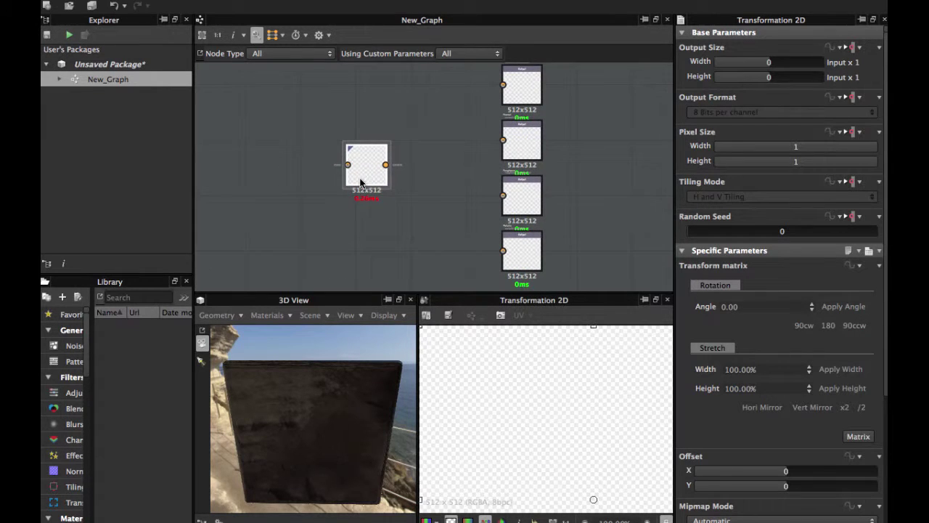
left_click_drag(365, 178, 303, 179)
scroll(378, 207, "up", 1)
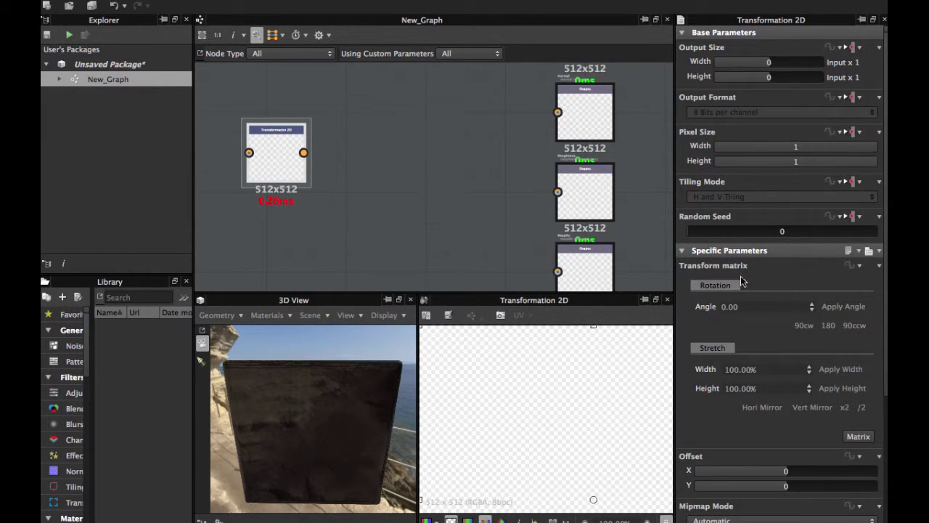
left_click_drag(277, 167, 390, 181)
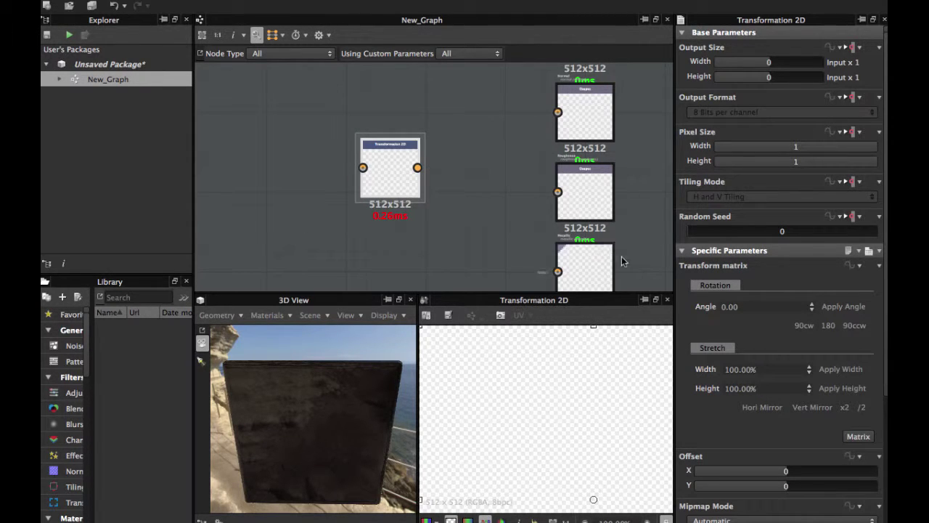
- Search the Library for 'woo', place Wood Fibers 1 in the graph, and link it to Transformation 2D
left_click(123, 296)
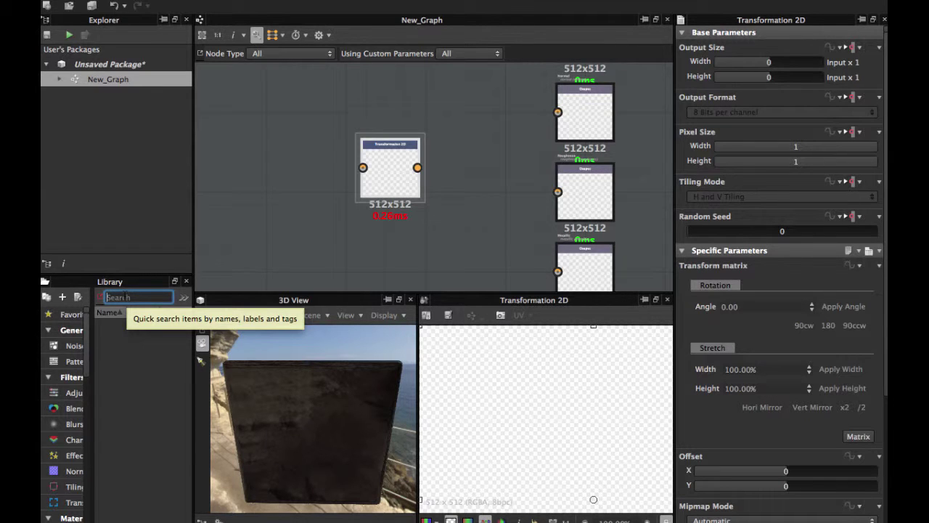
type("woo")
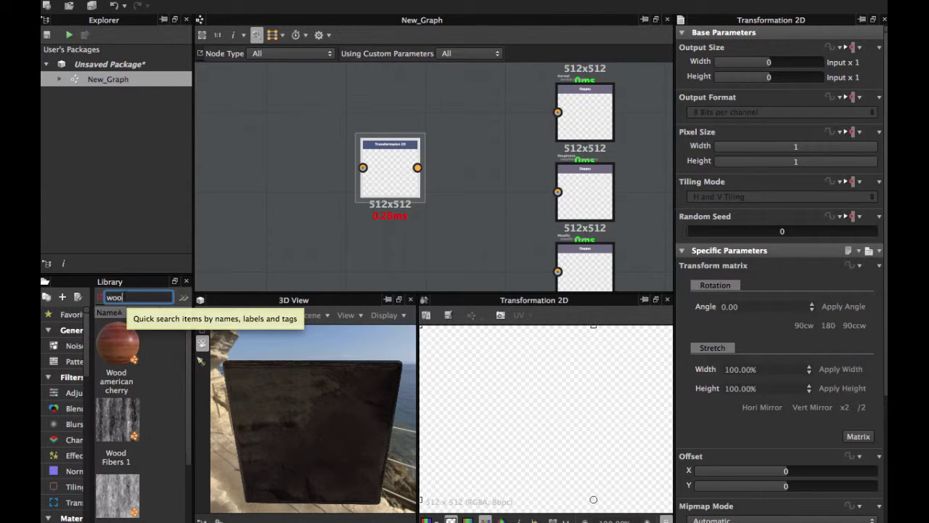
mouse_move(117, 420)
left_mouse_down()
mouse_move(282, 172)
mouse_move(421, 168)
left_mouse_up()
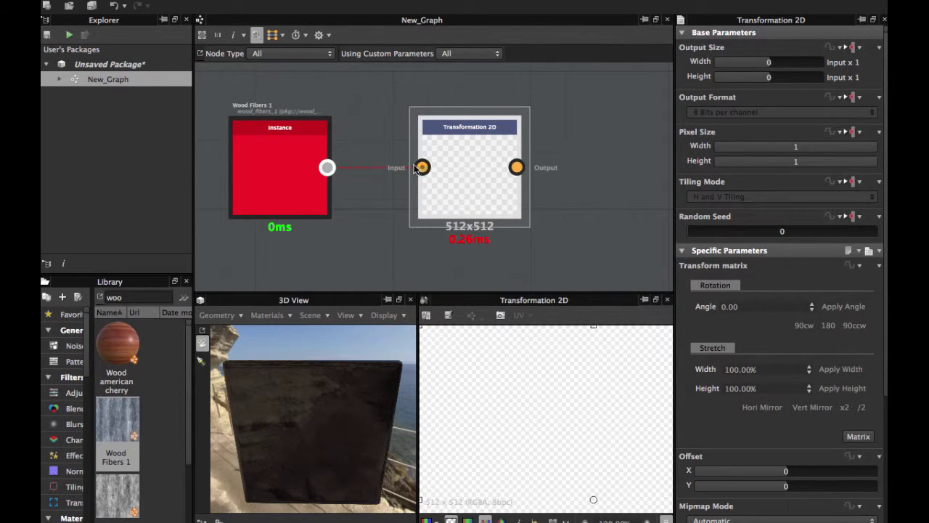
left_click(359, 178)
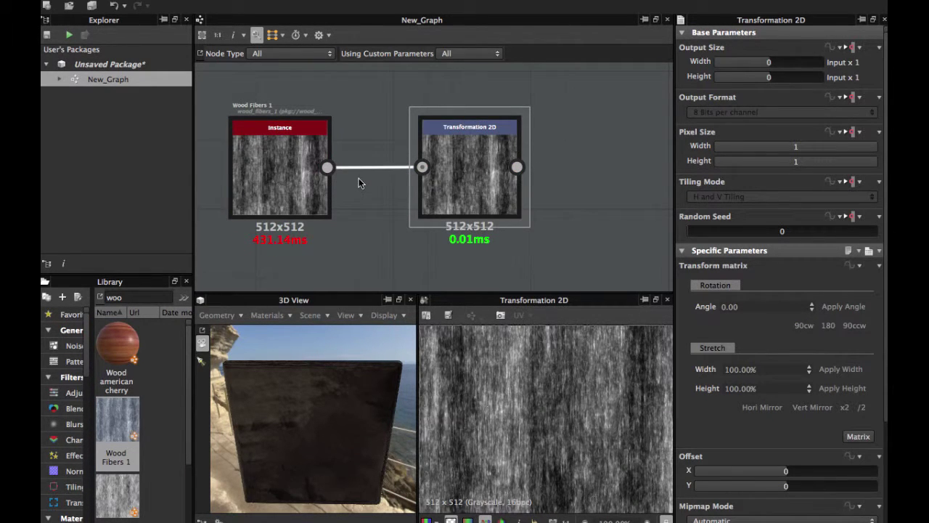
key("Delete")
scroll(381, 181, "up", 3)
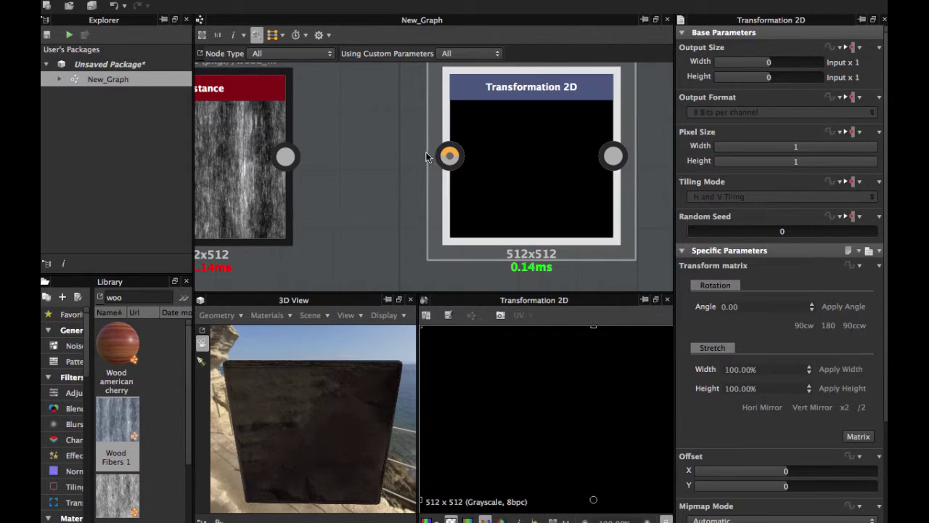
middle_click_drag(413, 156, 328, 175)
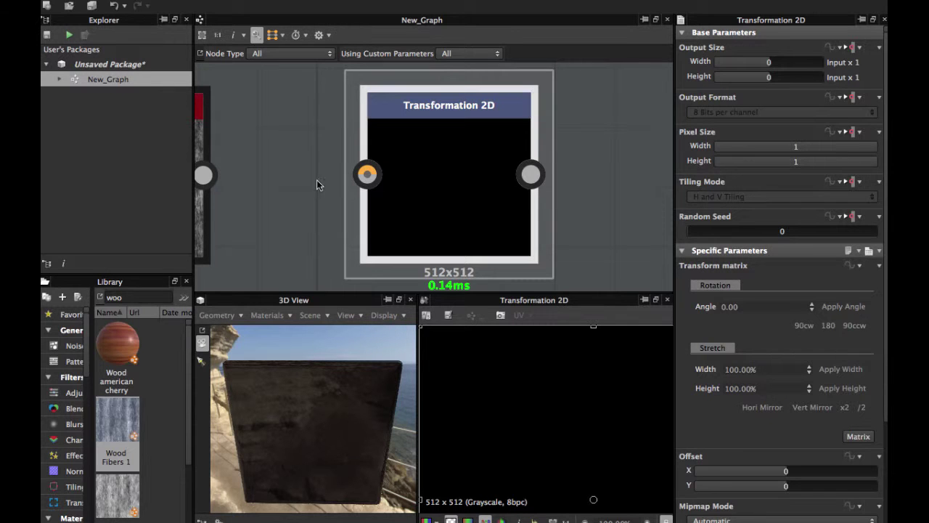
scroll(271, 175, "down", 2)
scroll(317, 157, "up", 2)
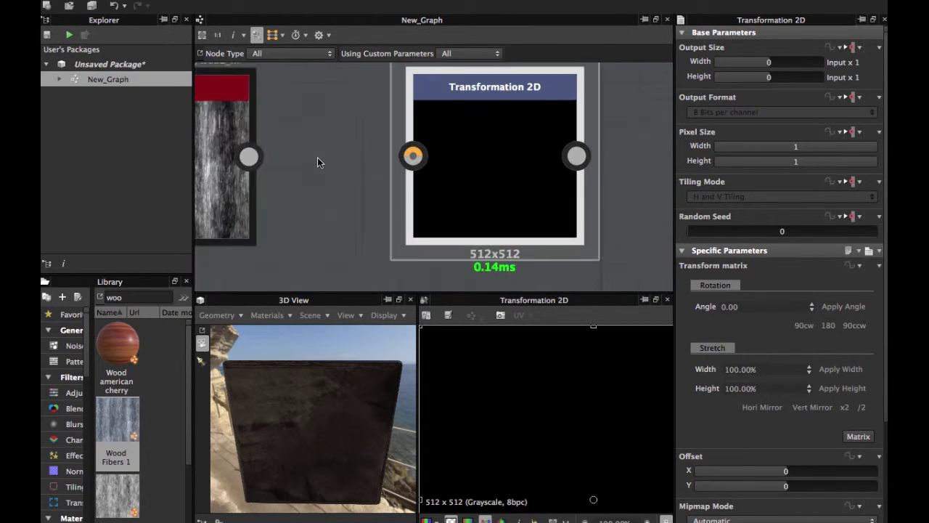
left_click_drag(248, 158, 412, 155)
scroll(411, 155, "down", 2)
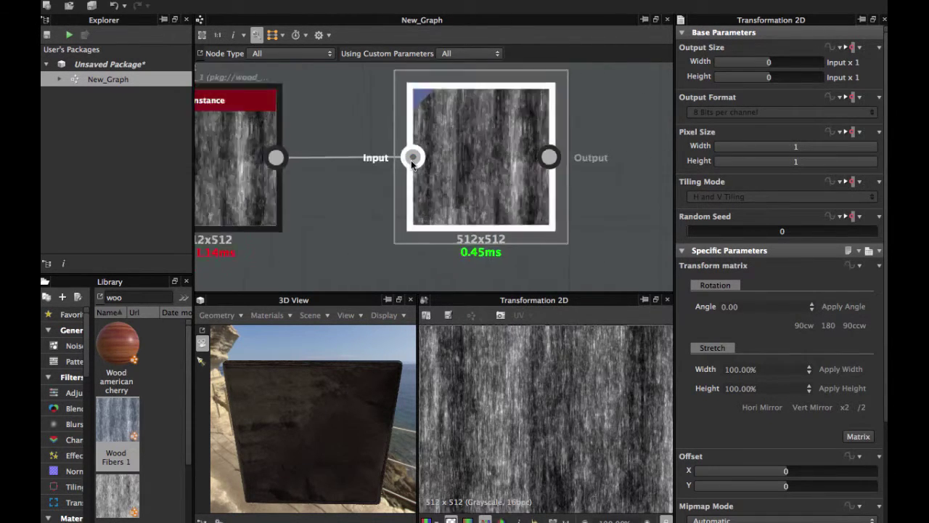
scroll(538, 437, "down", 3)
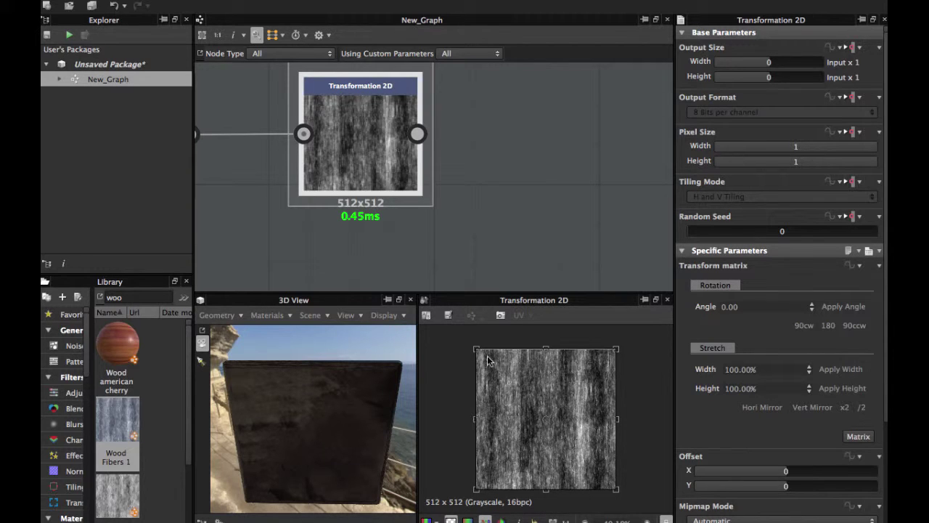
- Offset the wood texture to -0.6590 on X and Y with the 2D view gizmo, after one undo
left_click_drag(476, 351, 522, 397)
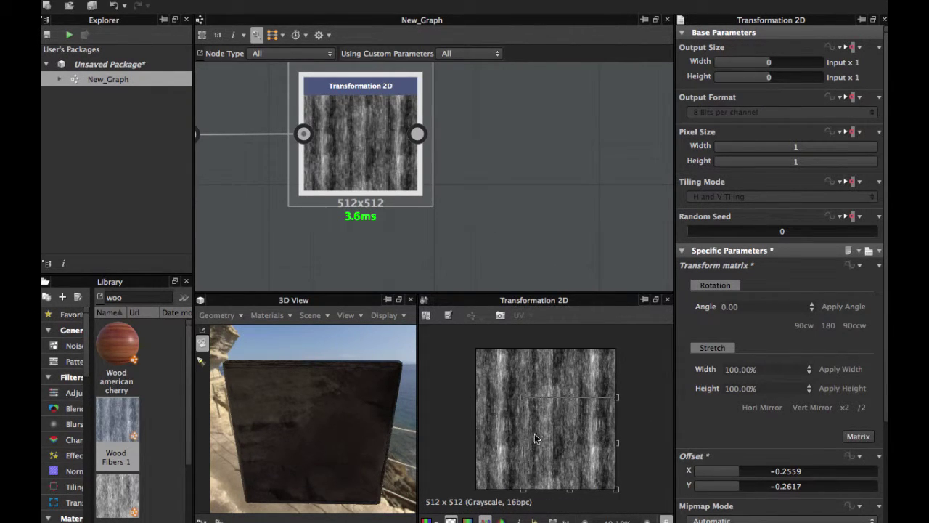
scroll(534, 434, "up", 2)
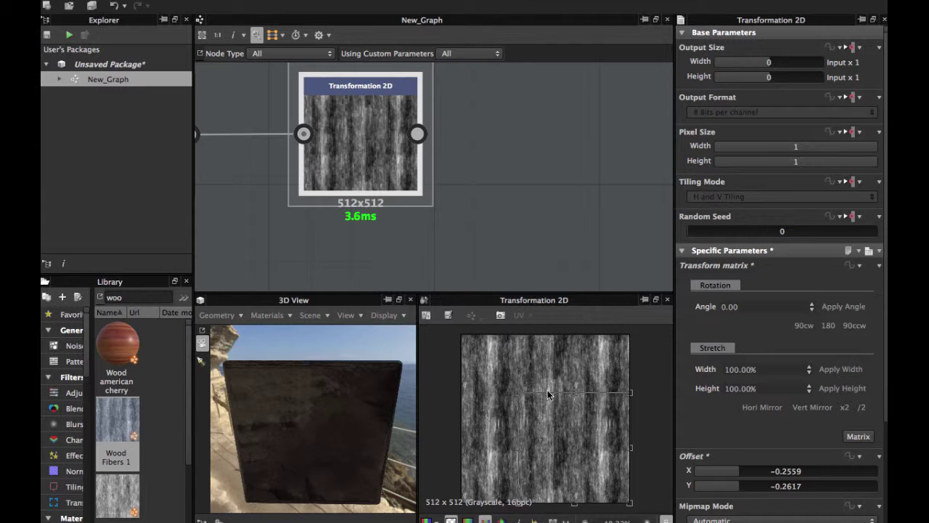
key("ctrl+z")
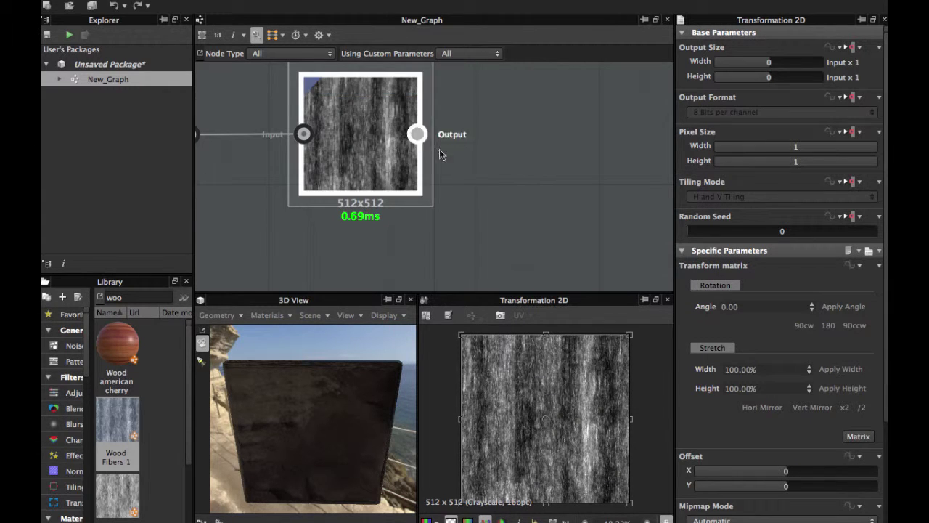
scroll(395, 161, "down", 1)
scroll(396, 162, "down", 1)
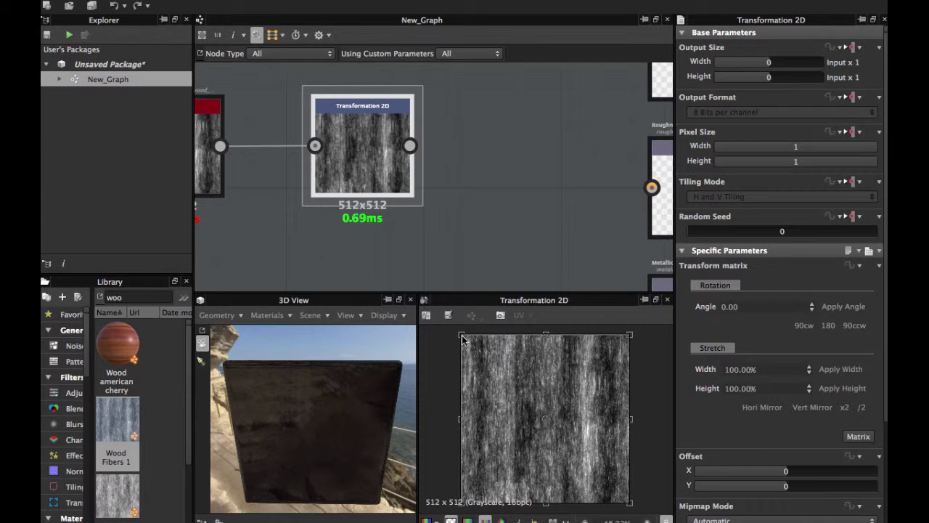
left_click_drag(462, 338, 522, 401)
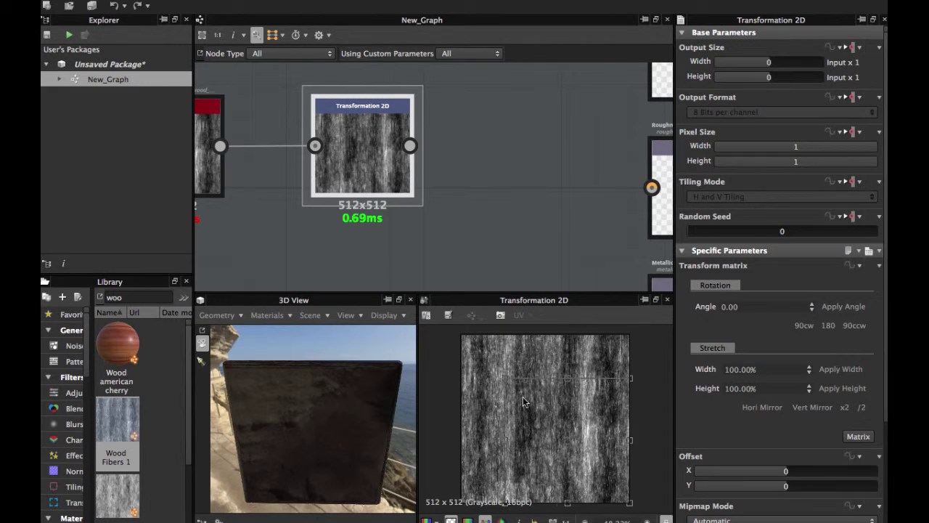
left_click_drag(524, 401, 542, 429)
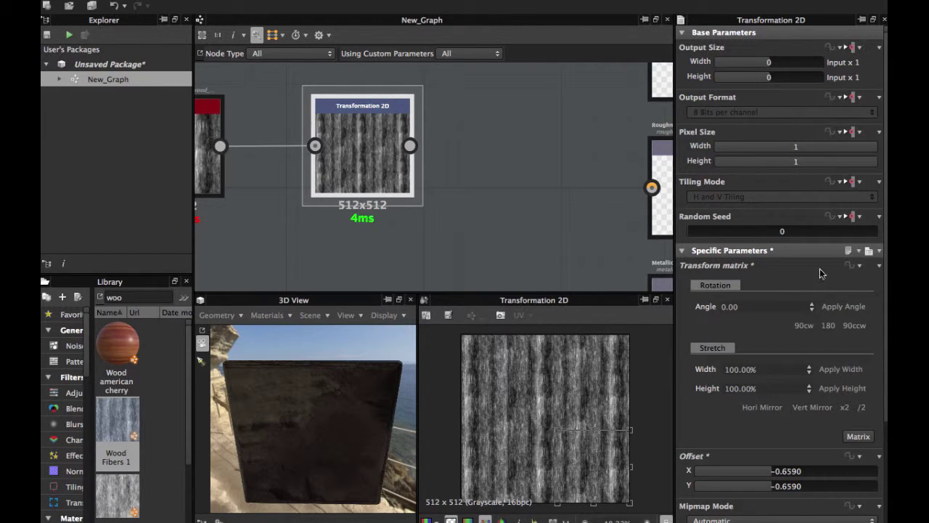
- Make Tiling Mode independent on this node and preview No Tiling, Horizontal and Vertical
left_click(857, 182)
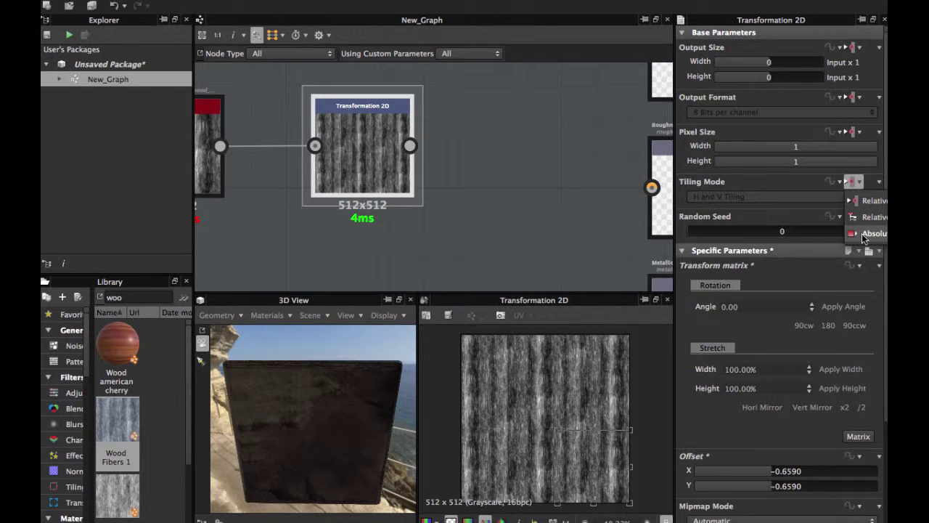
left_click(864, 234)
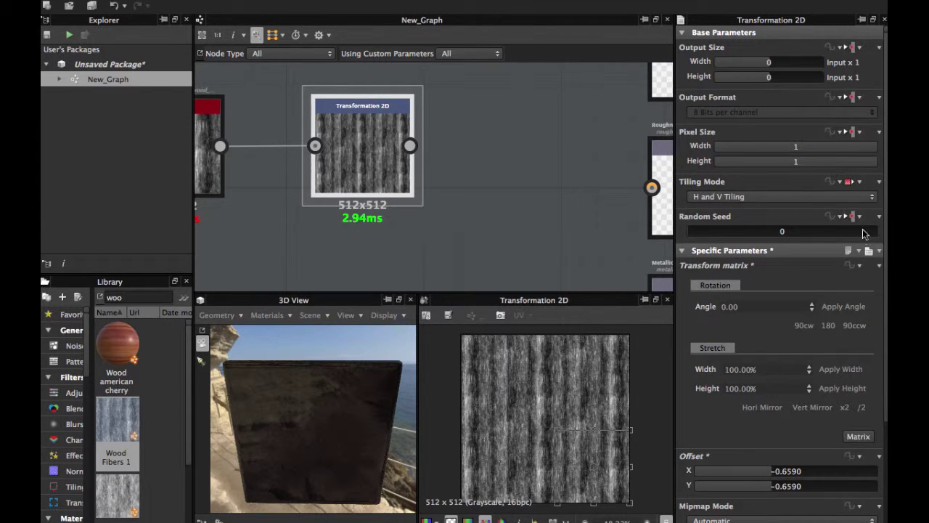
left_click(713, 199)
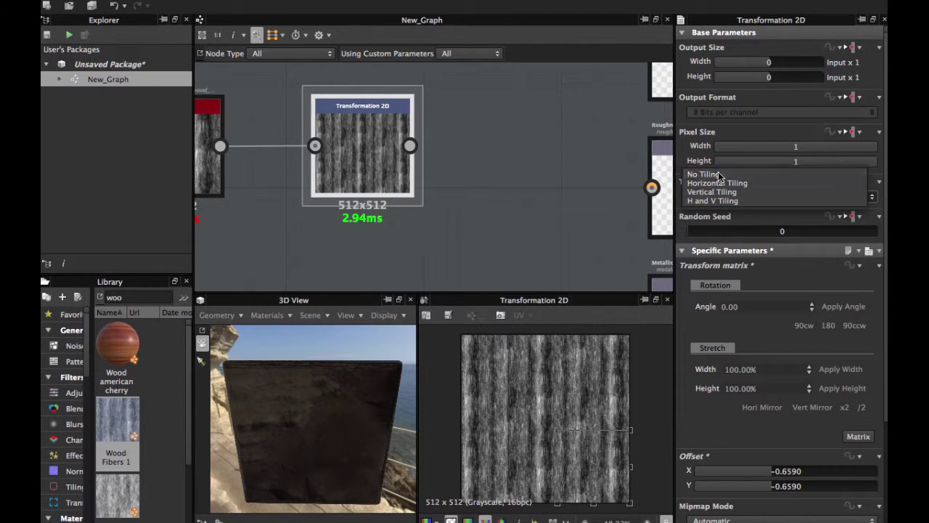
left_click(717, 175)
left_click(724, 196)
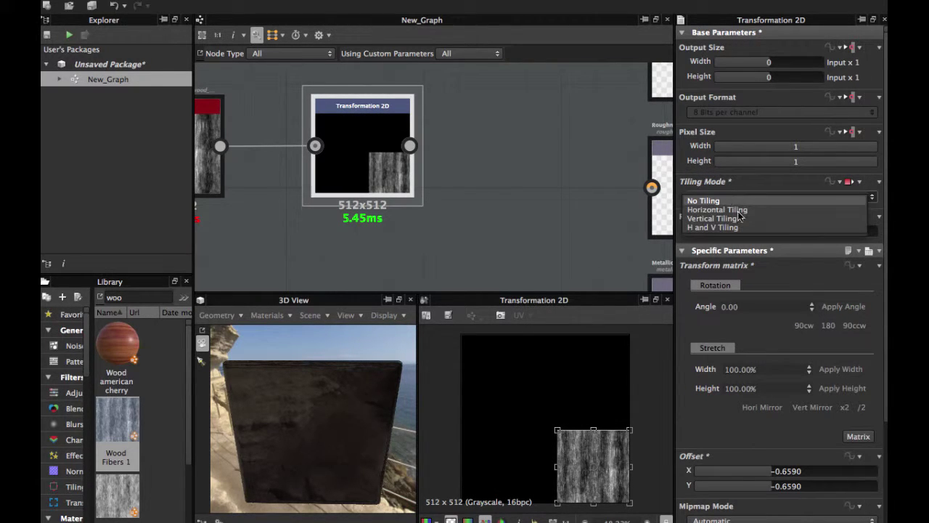
left_click(748, 211)
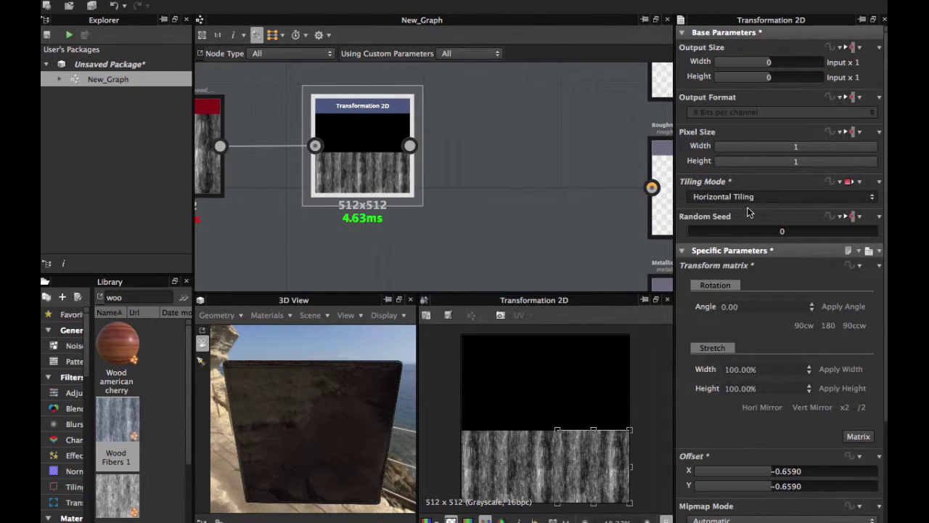
left_click(750, 202)
left_click(750, 210)
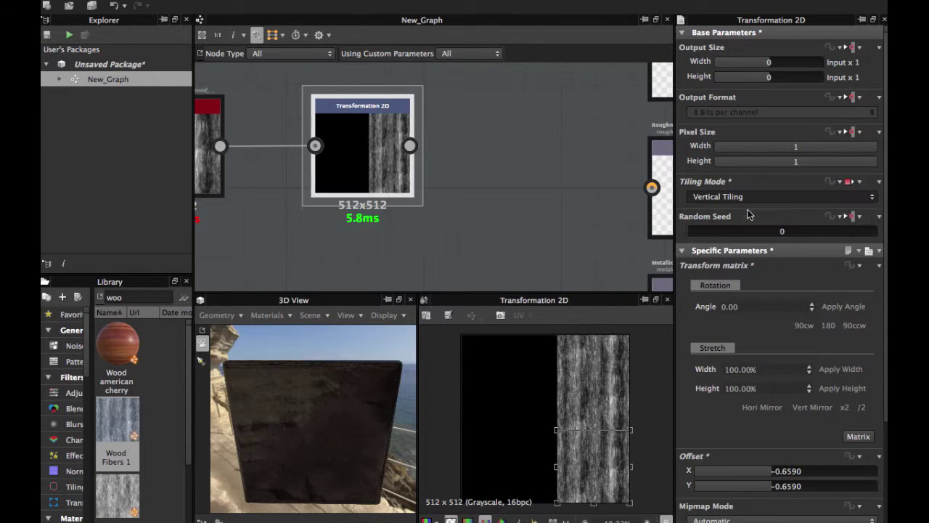
- Compare H and V Tiling against No Tiling, then settle on H and V Tiling
left_click(750, 199)
left_click(749, 210)
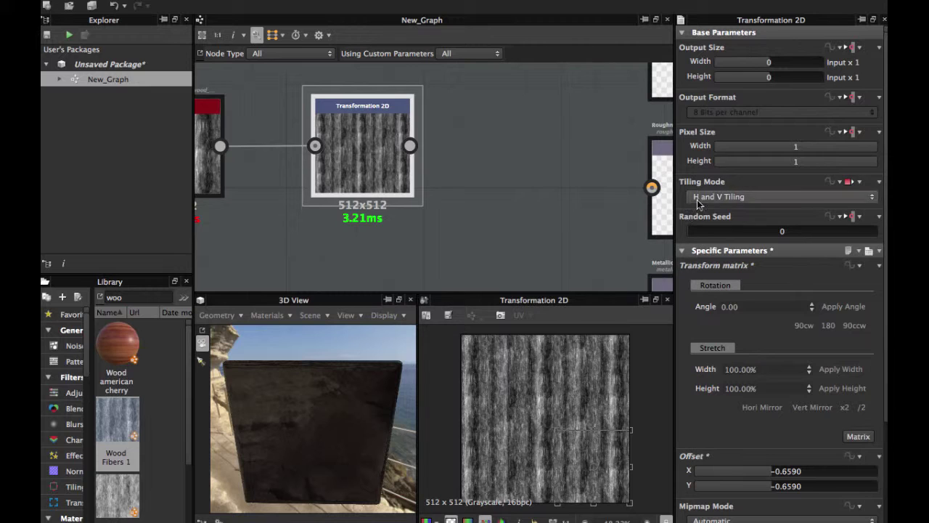
left_click(697, 200)
left_click(700, 174)
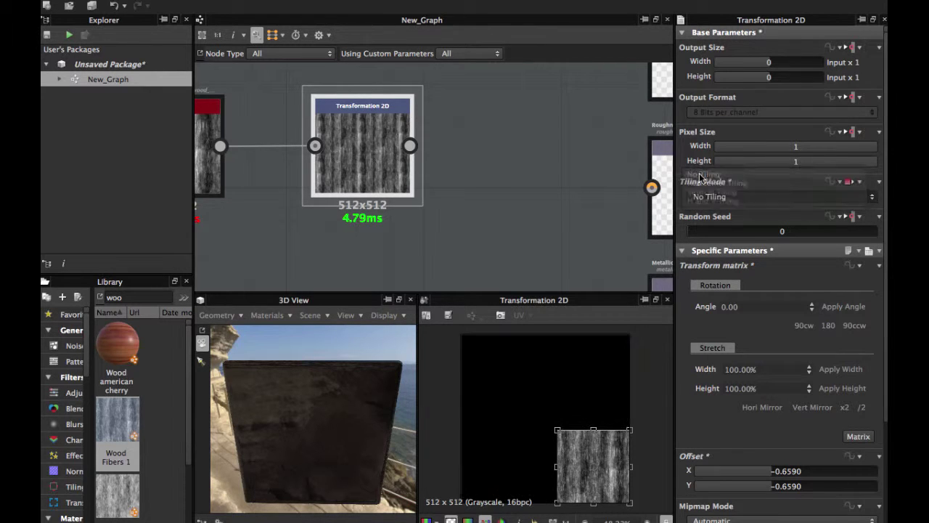
left_click(728, 202)
left_click(712, 228)
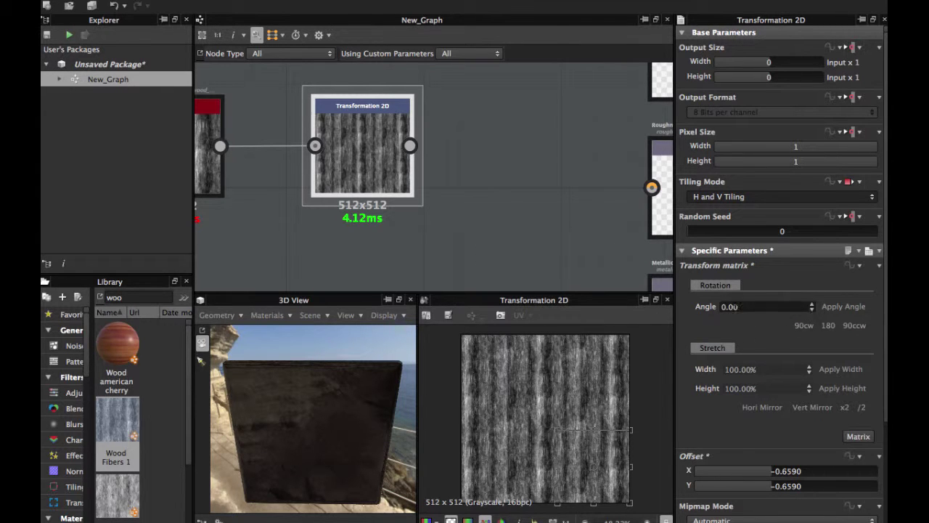
left_click_drag(534, 422, 543, 421)
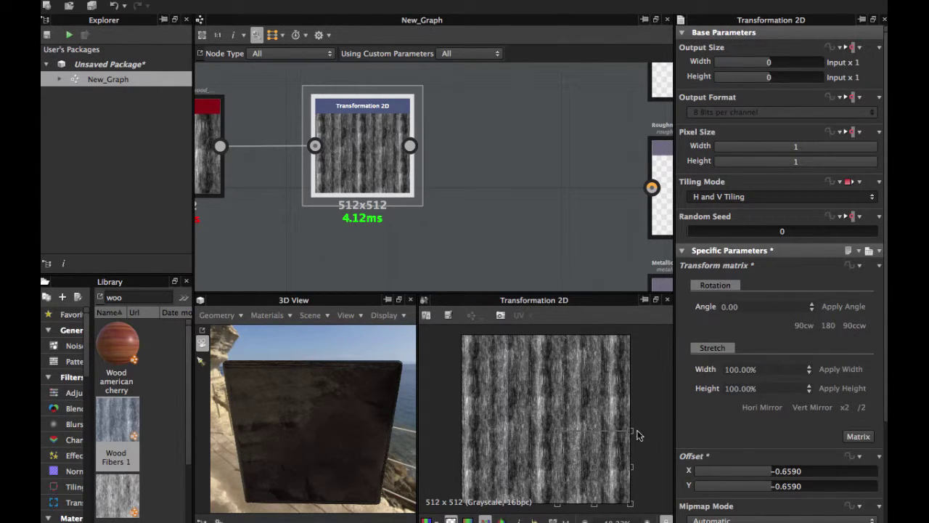
- Set the Transformation 2D Rotation Angle to 90 so the wood grain runs horizontally
left_click(755, 309)
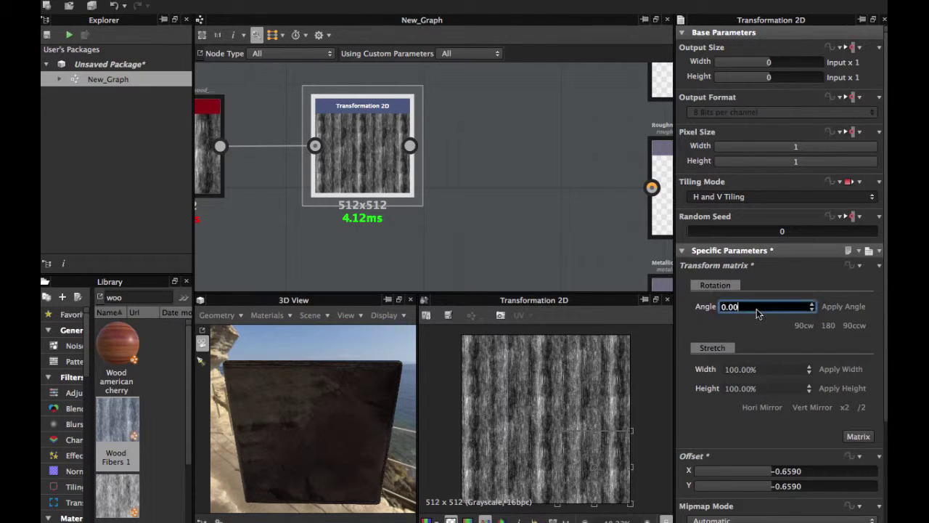
key("BackSpace")
key("BackSpace")
key("BackSpace")
type("90")
key("Return")
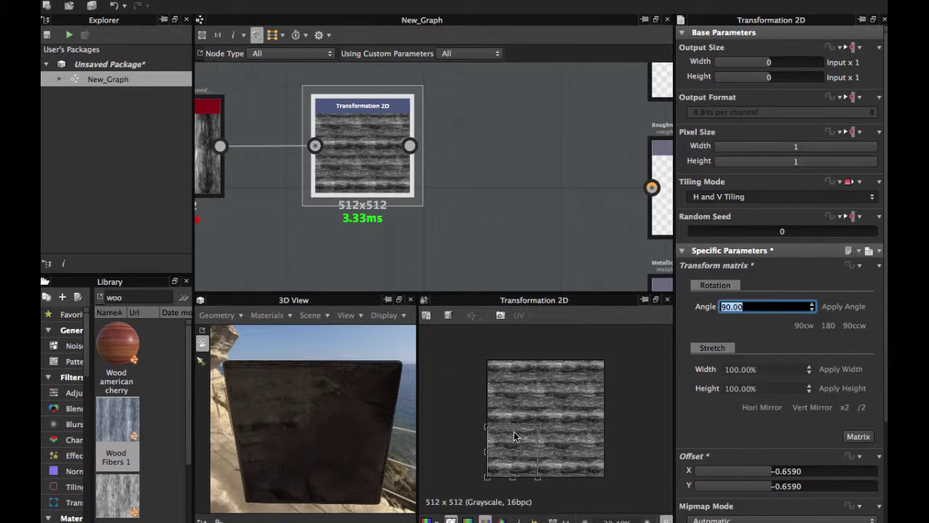
scroll(513, 431, "down", 1)
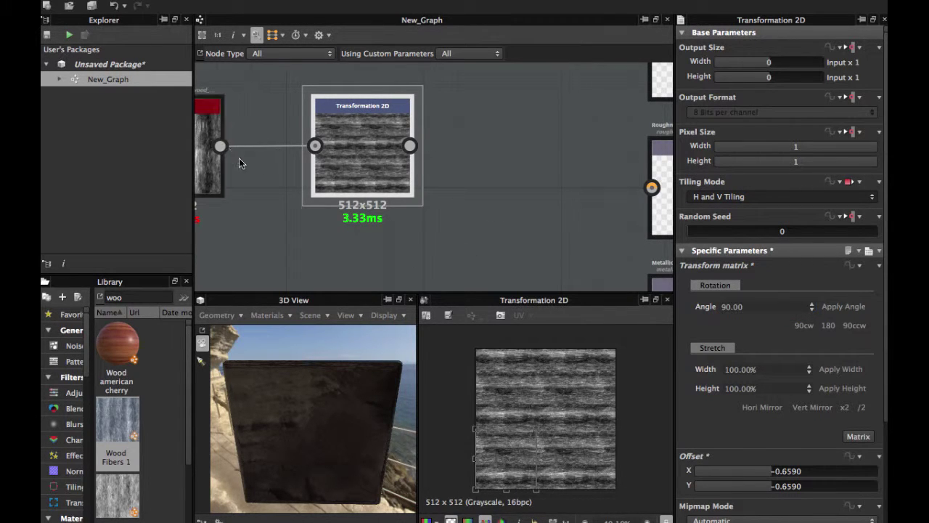
left_click(212, 161)
left_click(341, 161)
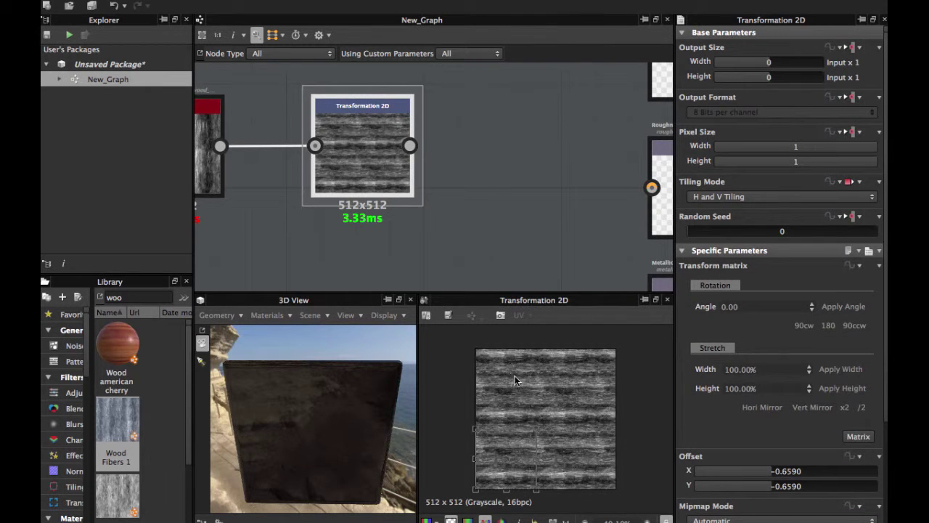
scroll(515, 375, "up", 1)
scroll(722, 445, "down", 1)
- Drag the Offset sliders to about X -0.3 and Y -0.36
scroll(722, 445, "down", 1)
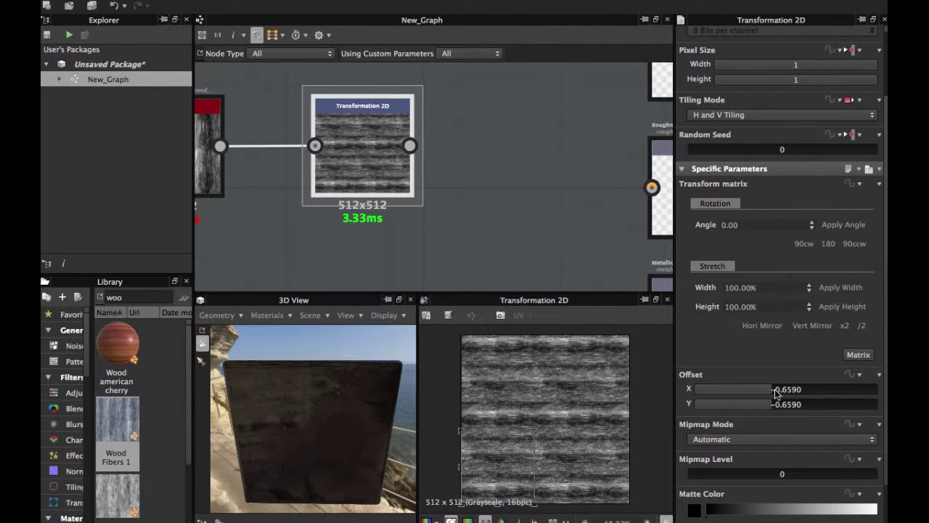
mouse_move(774, 390)
left_mouse_down()
mouse_move(809, 392)
mouse_move(815, 405)
mouse_move(788, 404)
mouse_move(798, 407)
left_mouse_up()
scroll(743, 463, "down", 2)
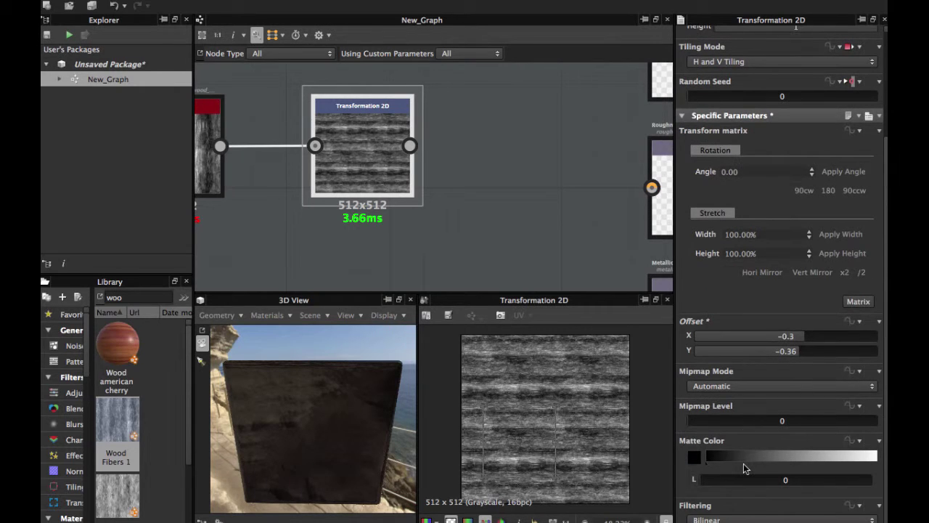
scroll(586, 418, "down", 2)
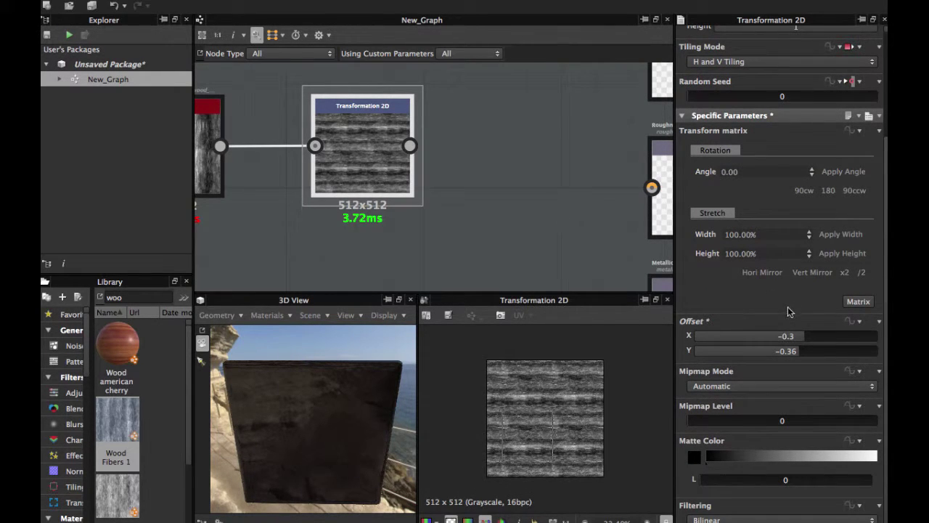
scroll(784, 310, "up", 3)
scroll(769, 329, "up", 1)
- Set Stretch Width and Stretch Height both to 50% and inspect the denser tiling
left_click(730, 358)
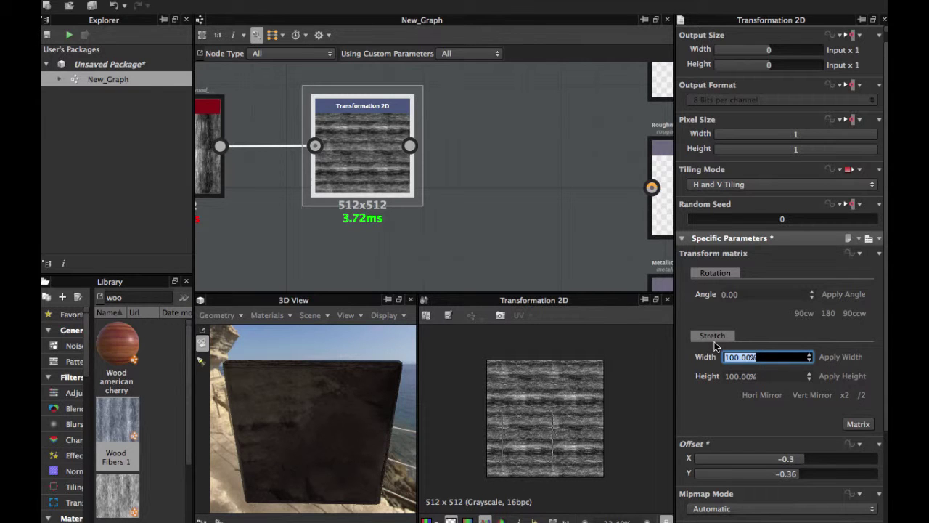
type("50%")
key("Return")
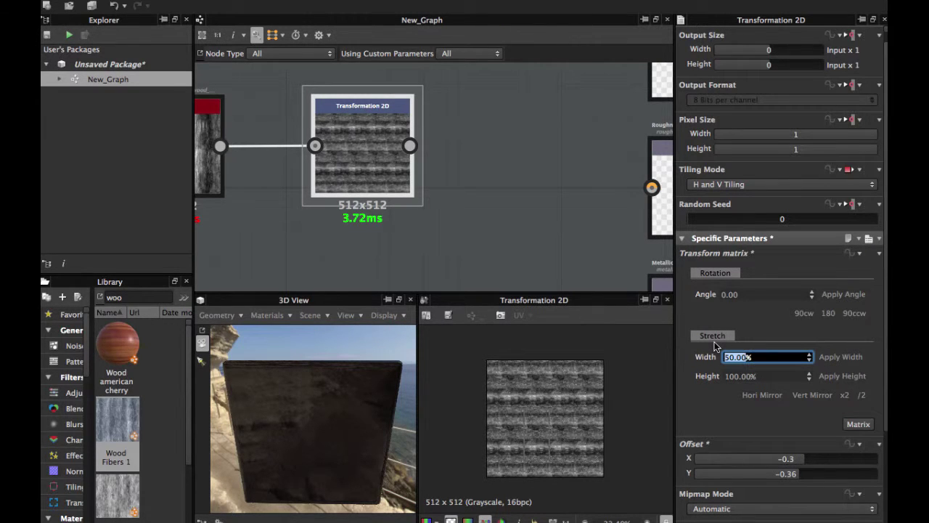
left_click(755, 381)
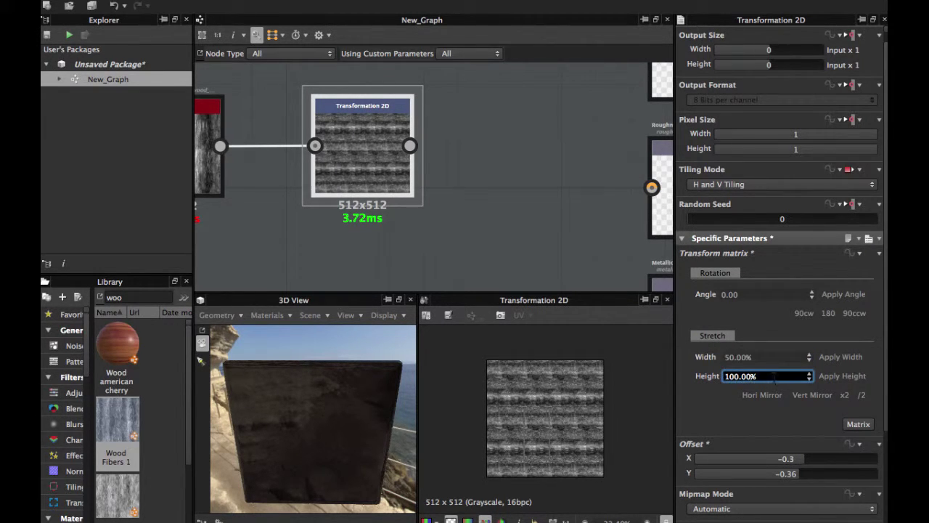
left_click_drag(755, 380, 678, 380)
type("50%")
key("Return")
scroll(506, 394, "up", 3)
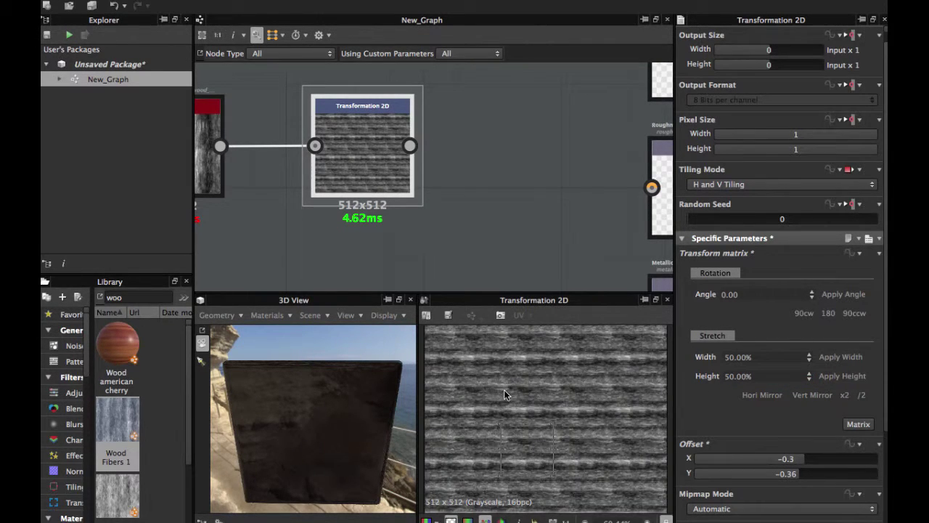
mouse_move(505, 394)
middle_mouse_down()
mouse_move(539, 379)
mouse_move(548, 355)
middle_mouse_up()
scroll(556, 406, "down", 3)
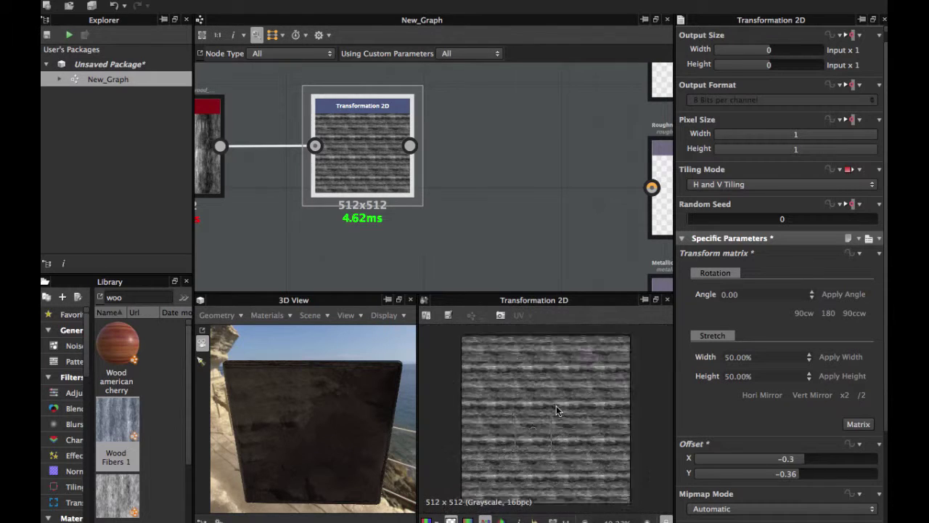
scroll(556, 405, "down", 2)
scroll(556, 405, "up", 1)
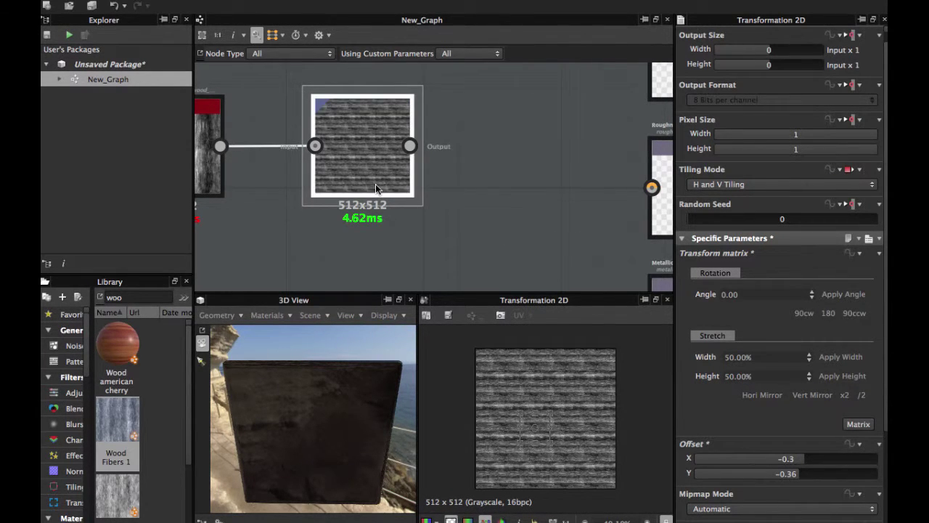
scroll(375, 184, "down", 2)
scroll(435, 189, "down", 2)
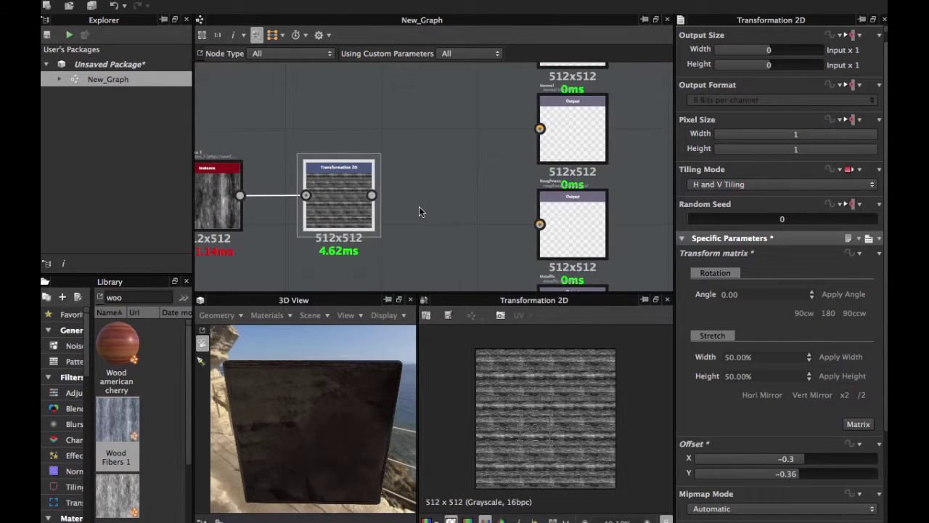
scroll(421, 210, "down", 1)
mouse_move(307, 367)
left_mouse_down()
mouse_move(349, 389)
mouse_move(347, 378)
left_mouse_up()
scroll(407, 204, "up", 1)
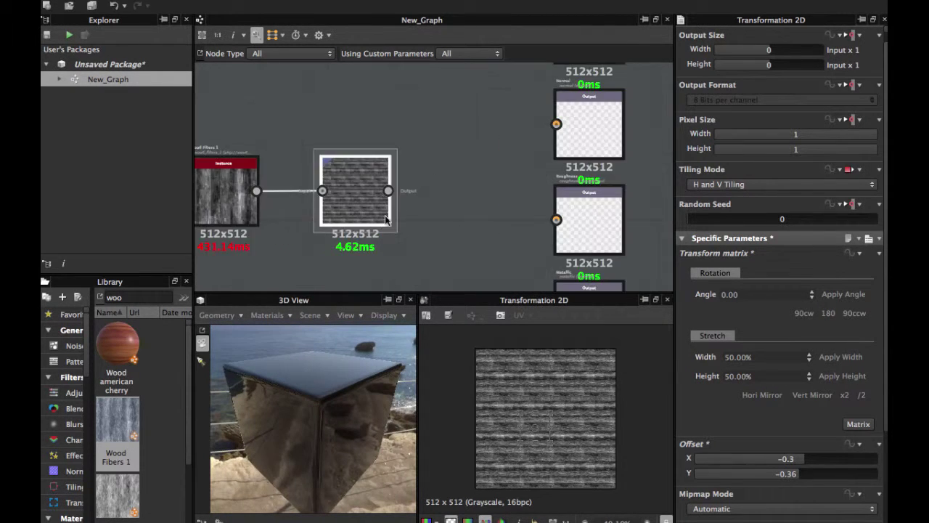
scroll(429, 205, "up", 1)
scroll(425, 206, "up", 1)
middle_click_drag(233, 233, 290, 225)
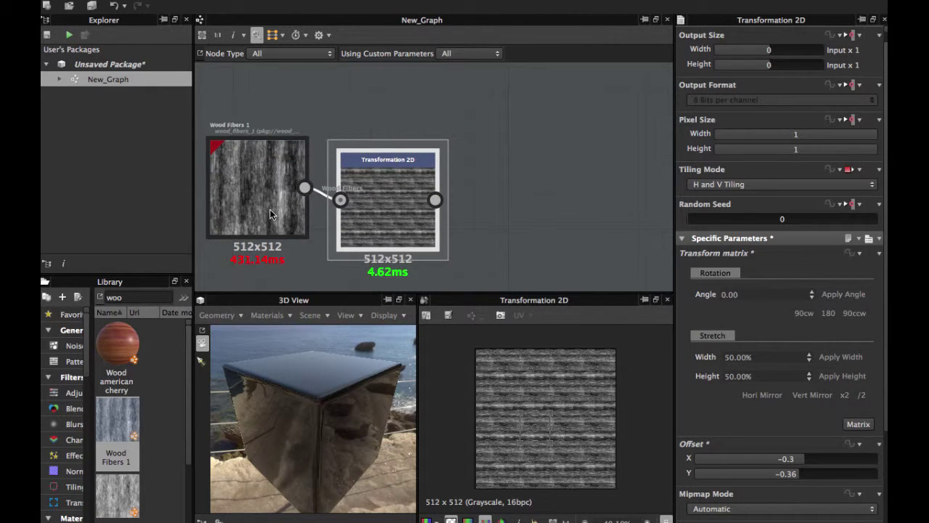
mouse_move(270, 209)
middle_mouse_down()
mouse_move(321, 194)
mouse_move(449, 207)
middle_mouse_up()
scroll(449, 207, "down", 1)
scroll(449, 211, "right", 3)
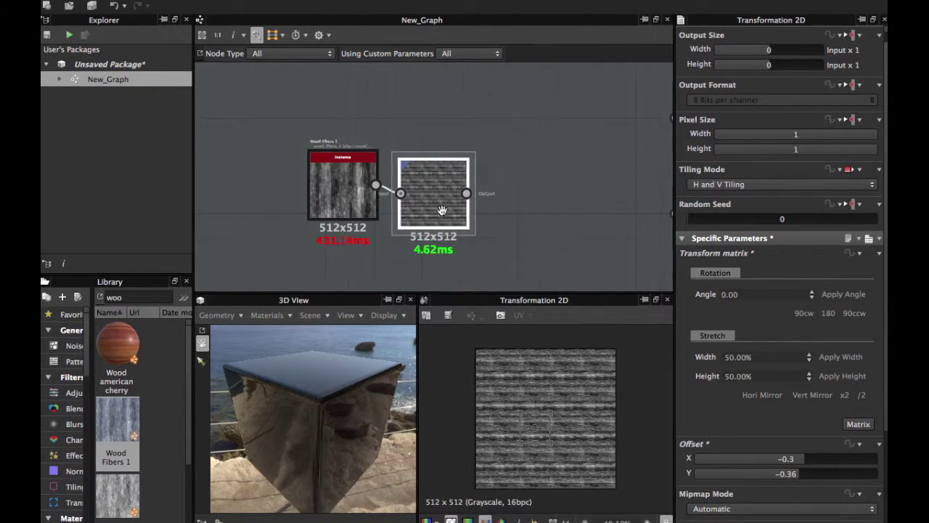